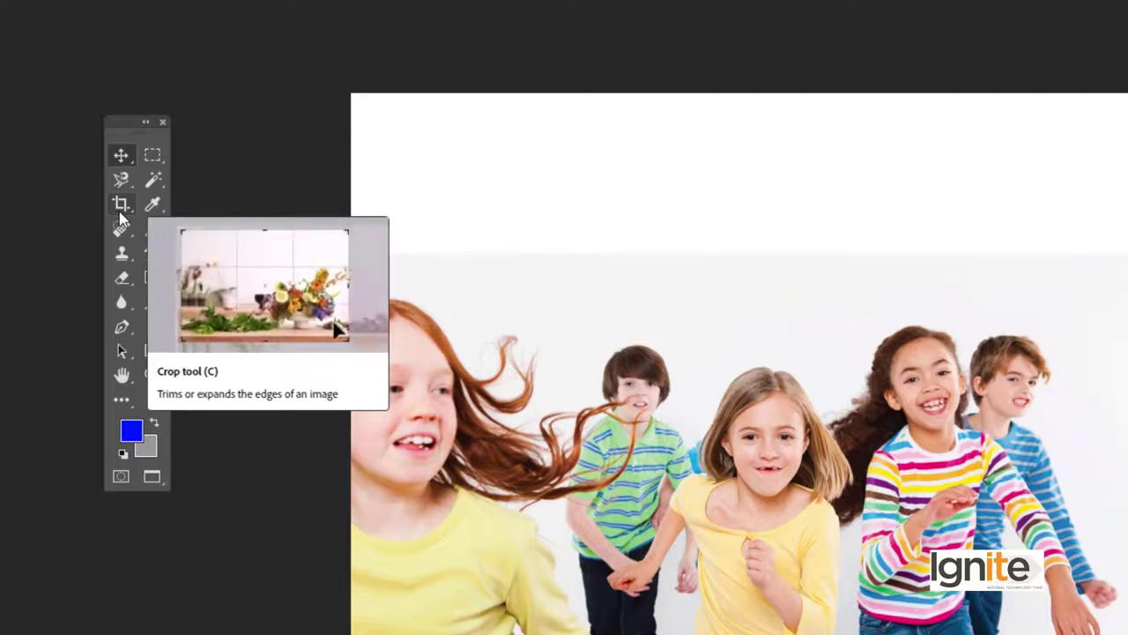
Step: Switch to the standard Crop Tool on the running-children photo so the crop spans the canvas
right_click(120, 202)
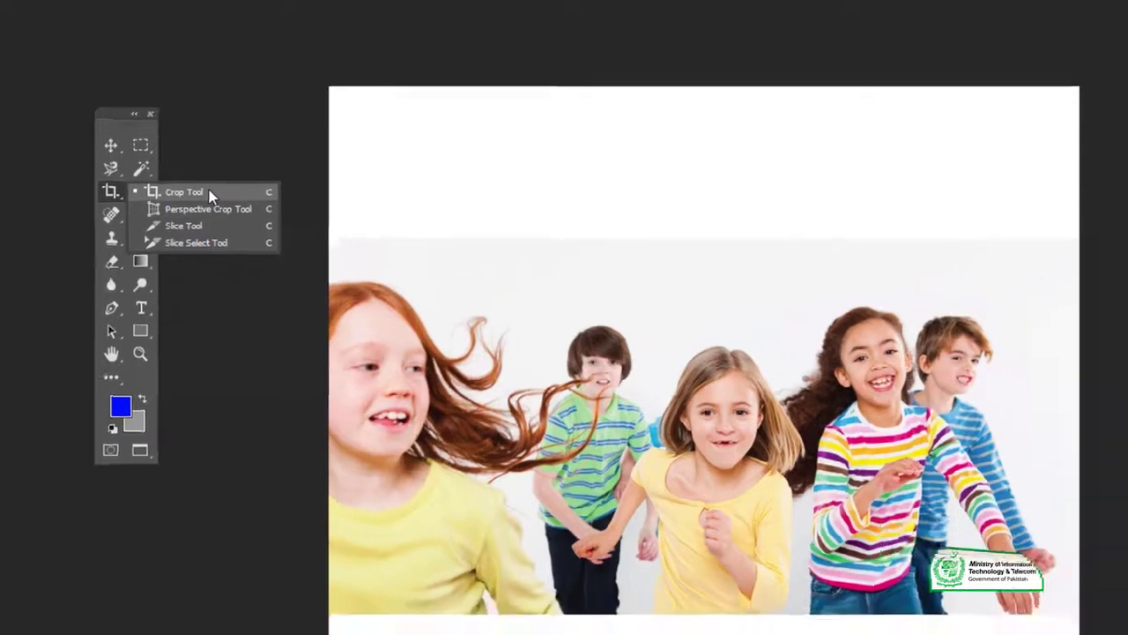
left_click(224, 203)
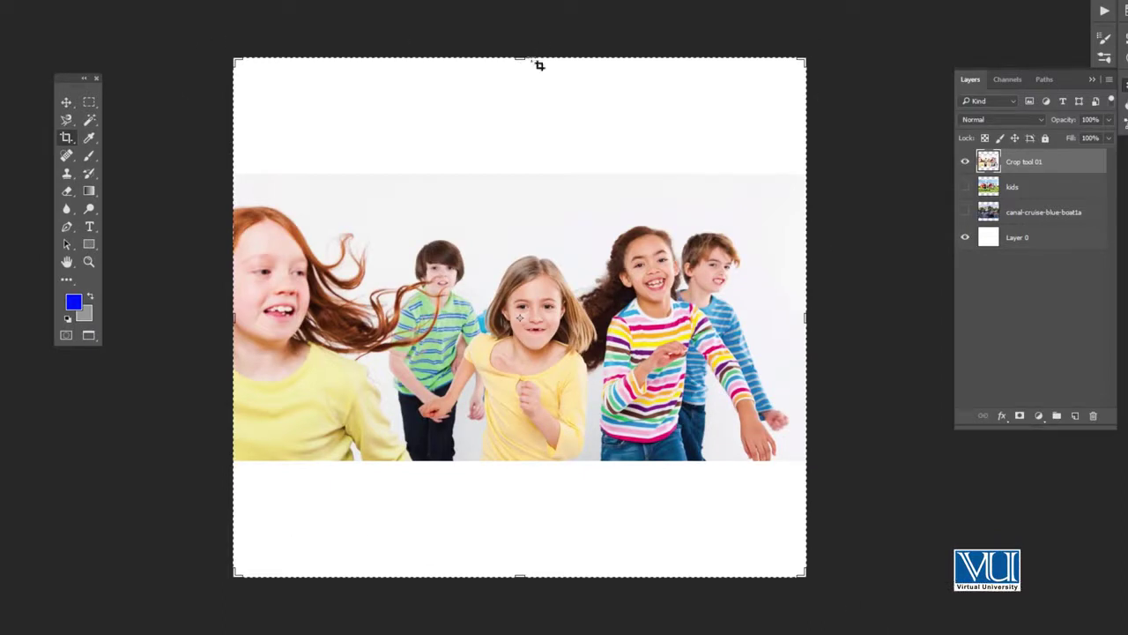
left_click_drag(521, 59, 527, 115)
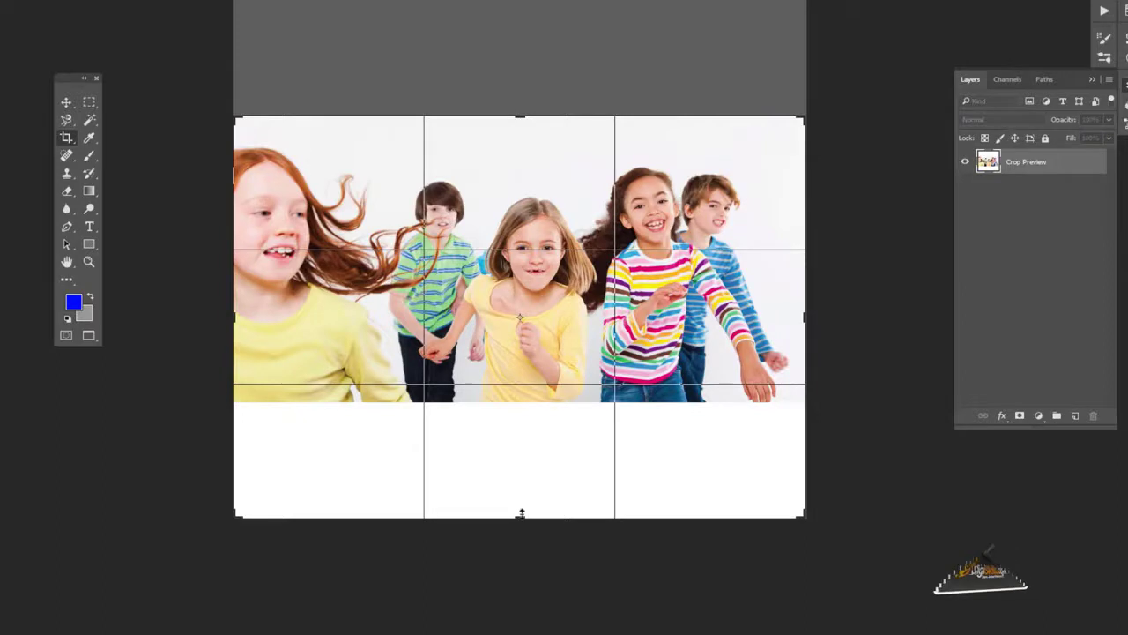
left_click(522, 508)
left_click_drag(522, 508, 521, 461)
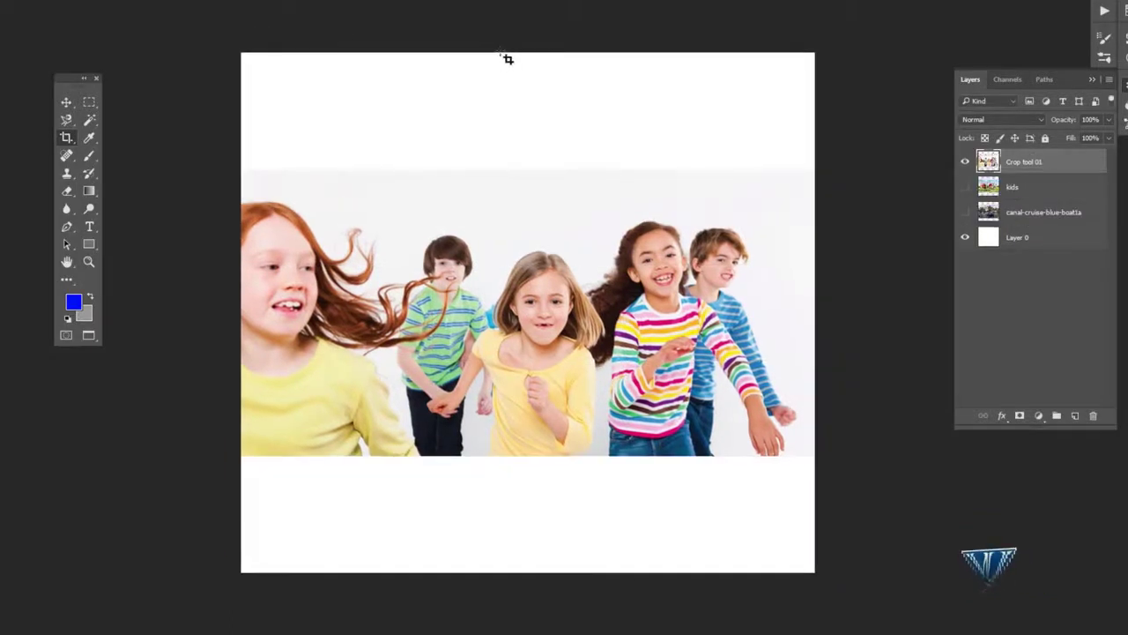
Step: Crop the children photo to its edges, removing the white bands above and below
left_click(529, 59)
left_click_drag(531, 56, 529, 165)
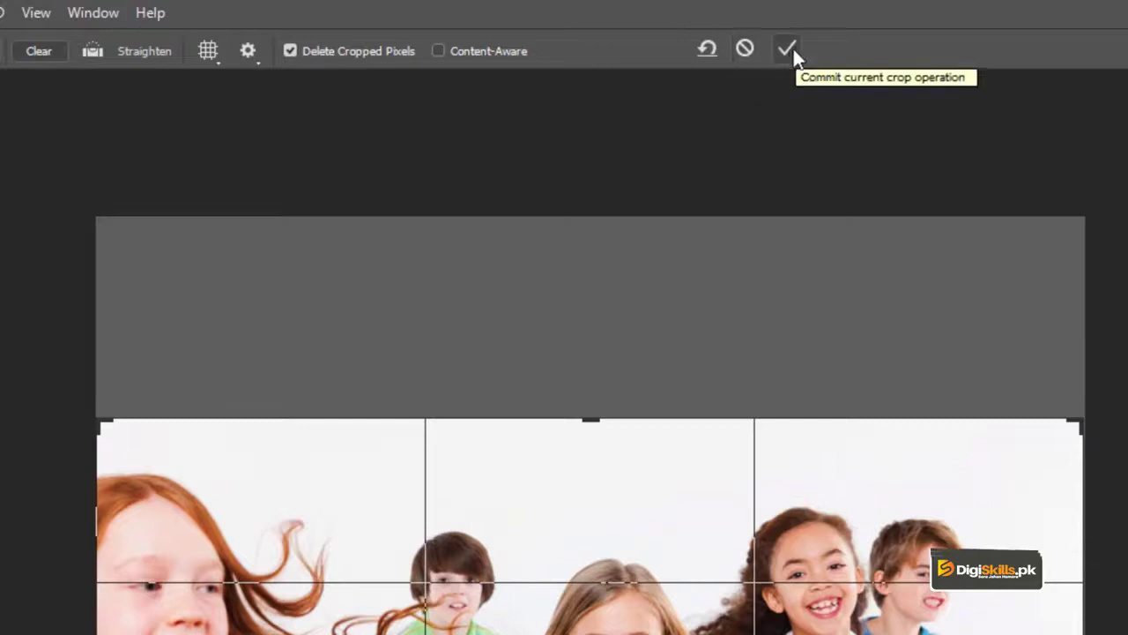
left_click(783, 51)
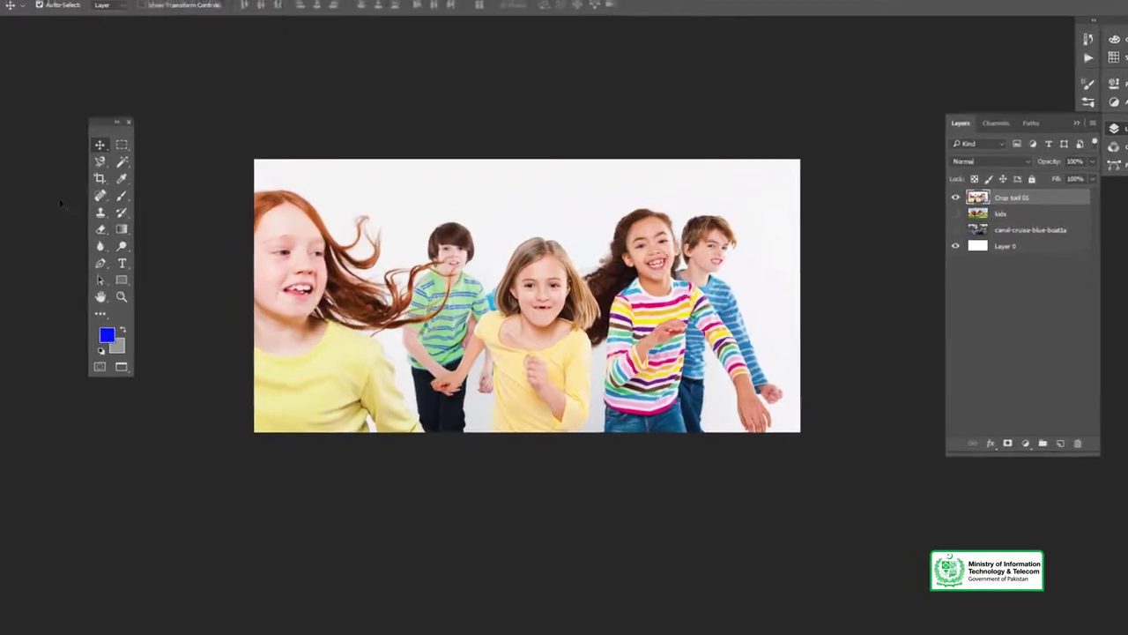
Step: Perspective-crop the children photo around the three middle children
left_click(107, 167)
left_click(206, 185)
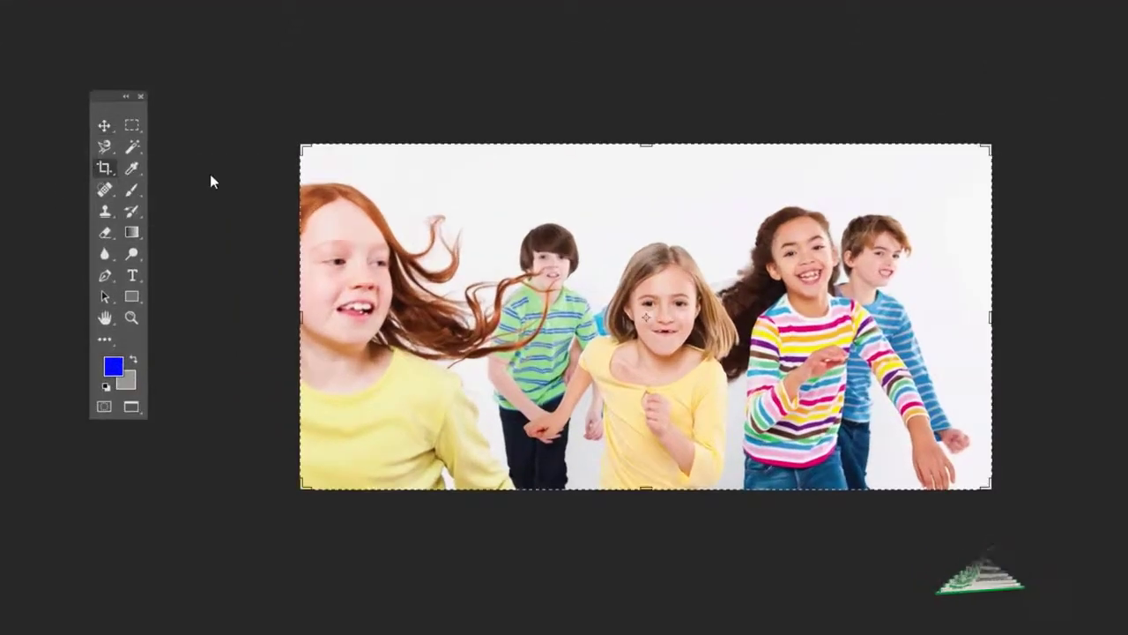
mouse_move(471, 194)
left_mouse_down()
mouse_move(562, 266)
mouse_move(860, 433)
mouse_move(852, 471)
left_mouse_up()
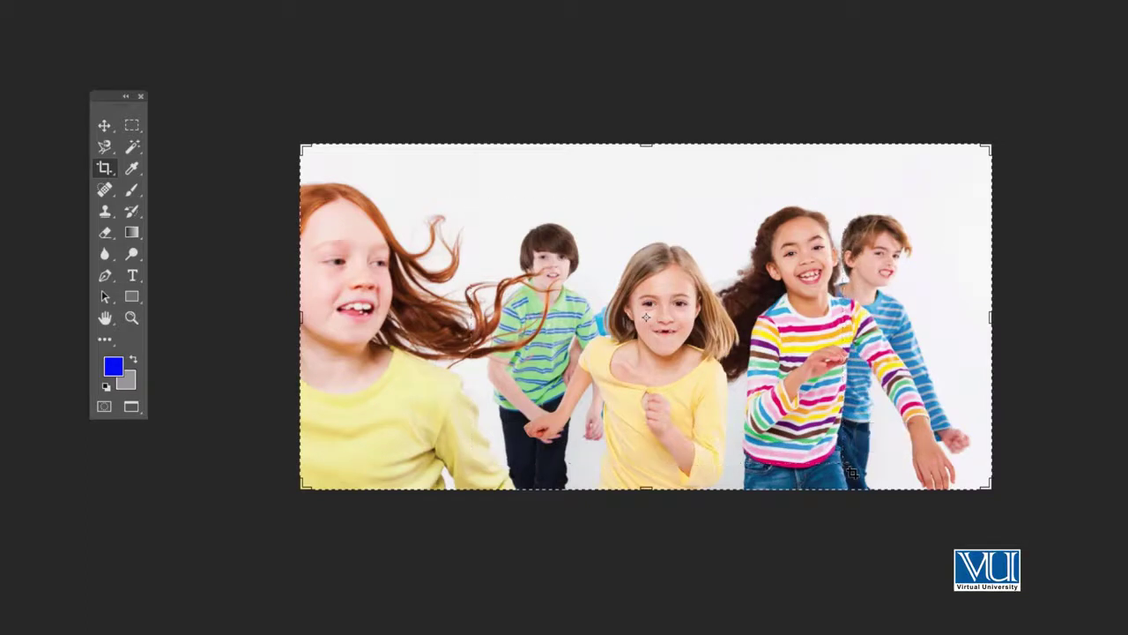
left_click_drag(779, 311, 657, 241)
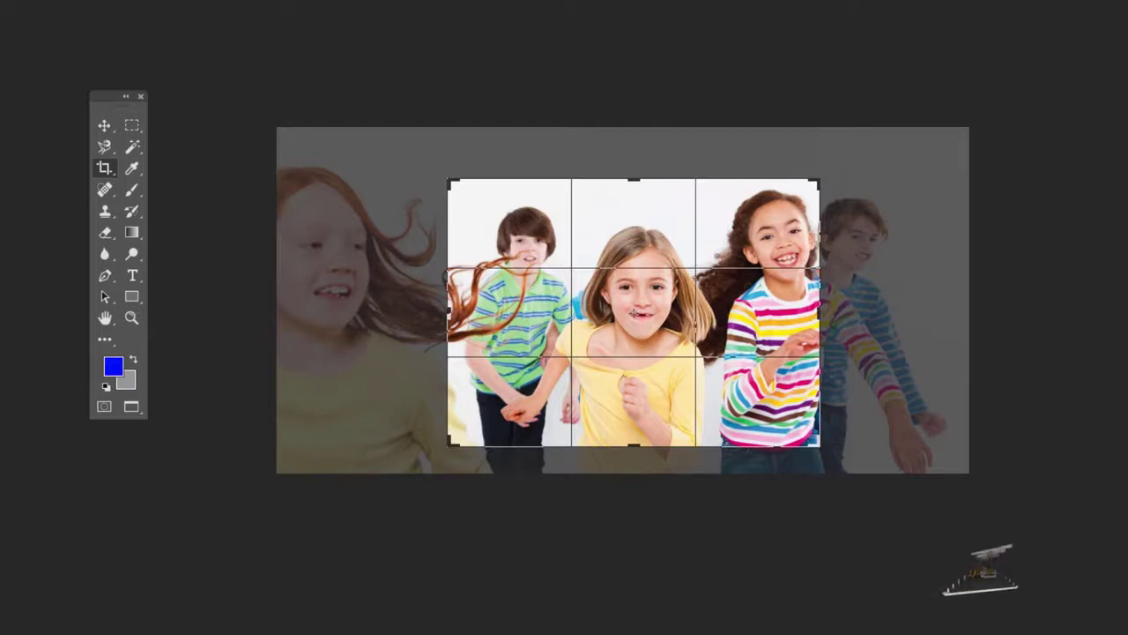
key("Return")
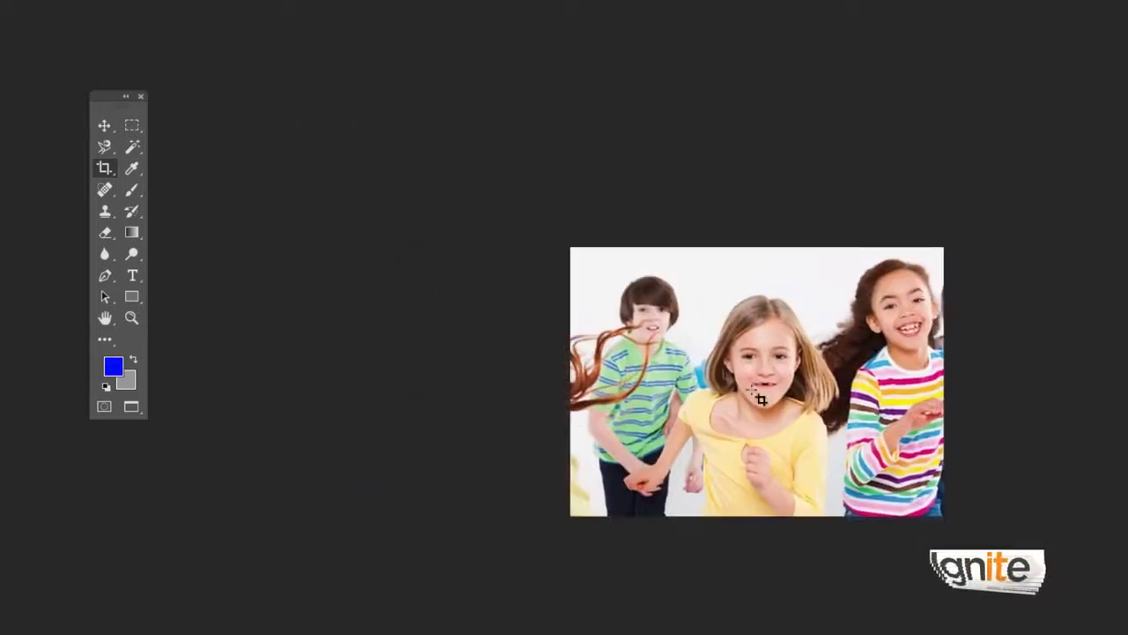
Step: Zoom into the cropped image and hide the top layer to reveal the kids-on-grass photo
key("z")
left_click(775, 388)
key("v")
left_click_drag(802, 400, 718, 350)
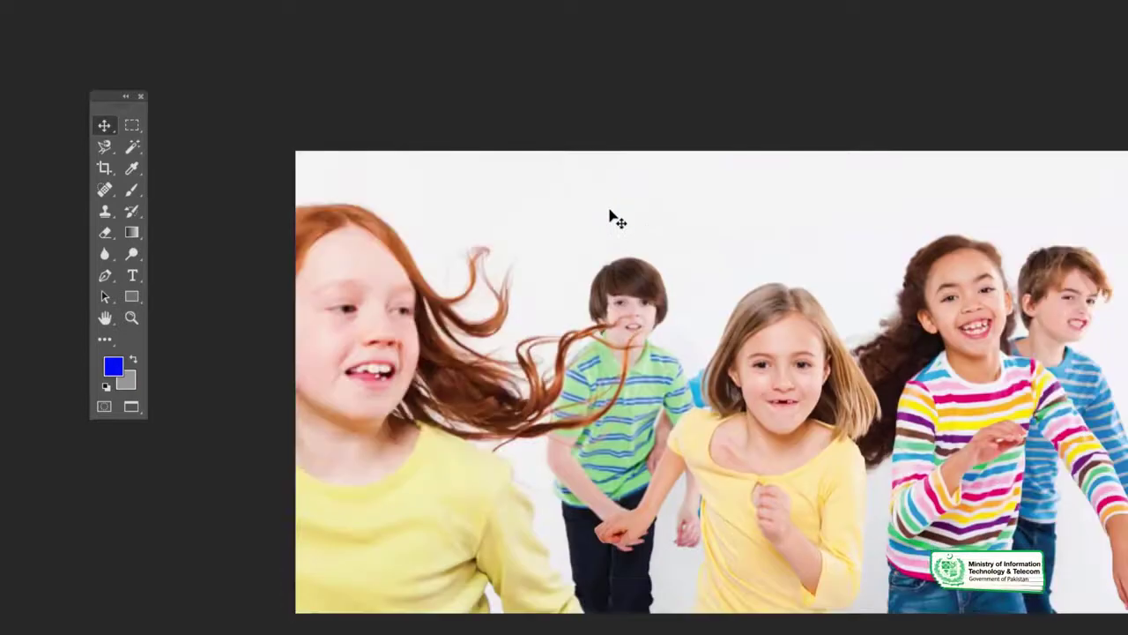
left_click_drag(765, 244, 660, 209)
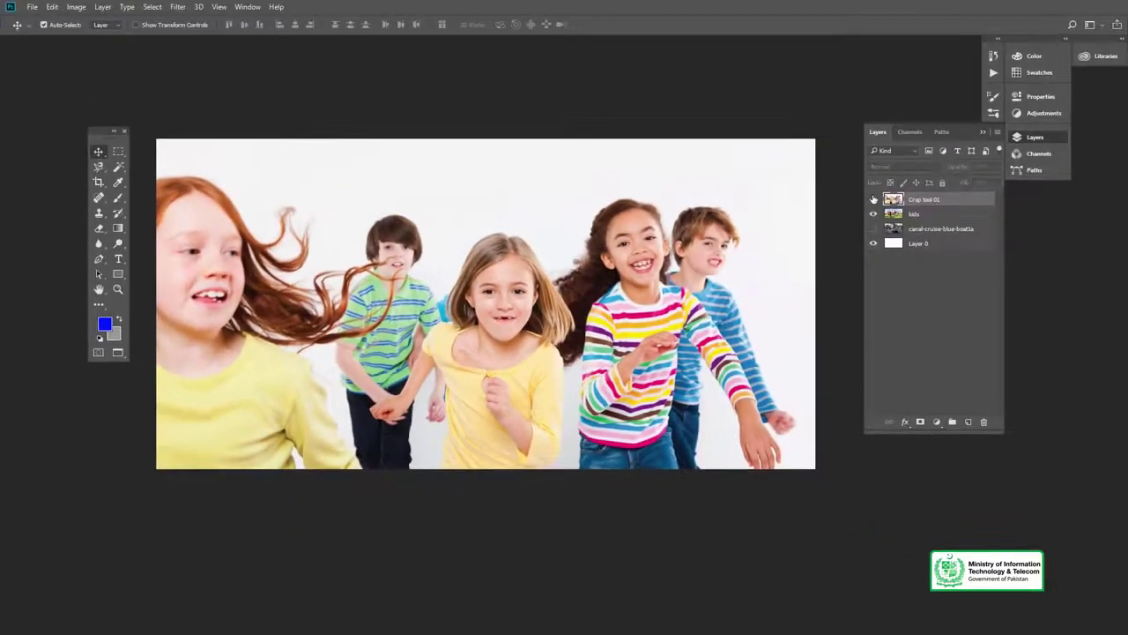
left_click(873, 199)
left_click_drag(514, 182, 514, 155)
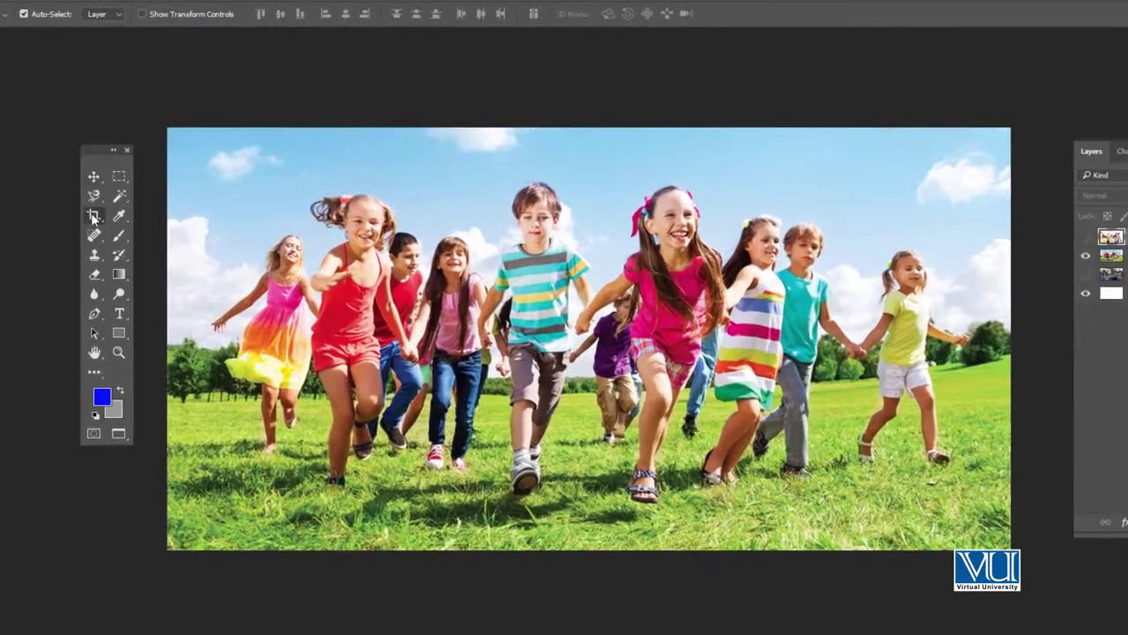
right_click(94, 219)
left_click(204, 211)
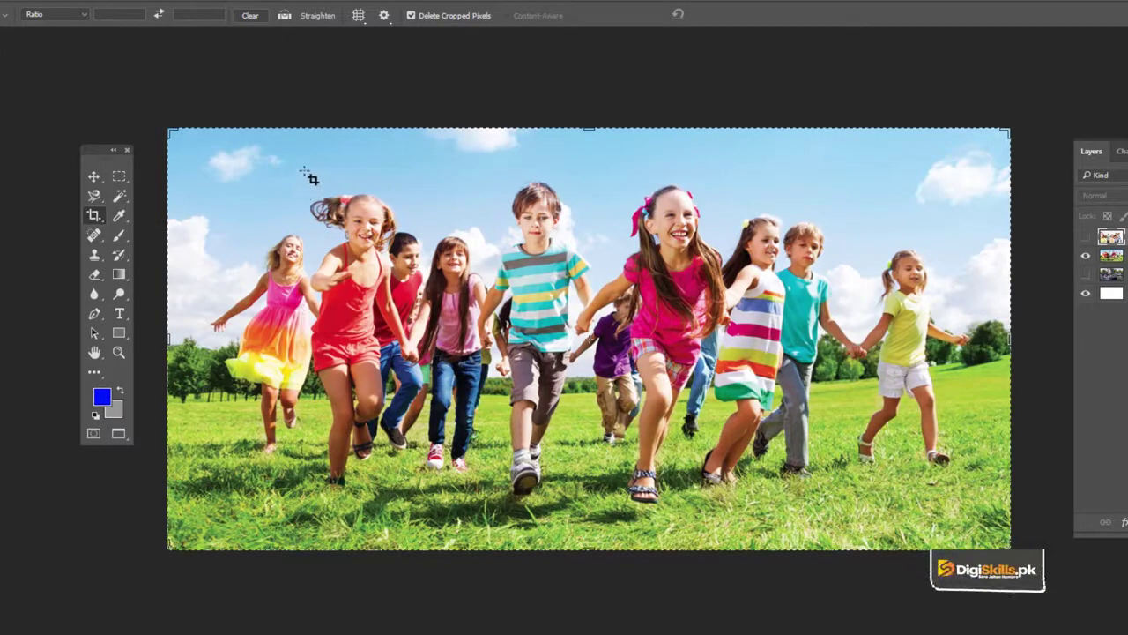
mouse_move(304, 167)
left_mouse_down()
mouse_move(737, 434)
mouse_move(739, 520)
left_mouse_up()
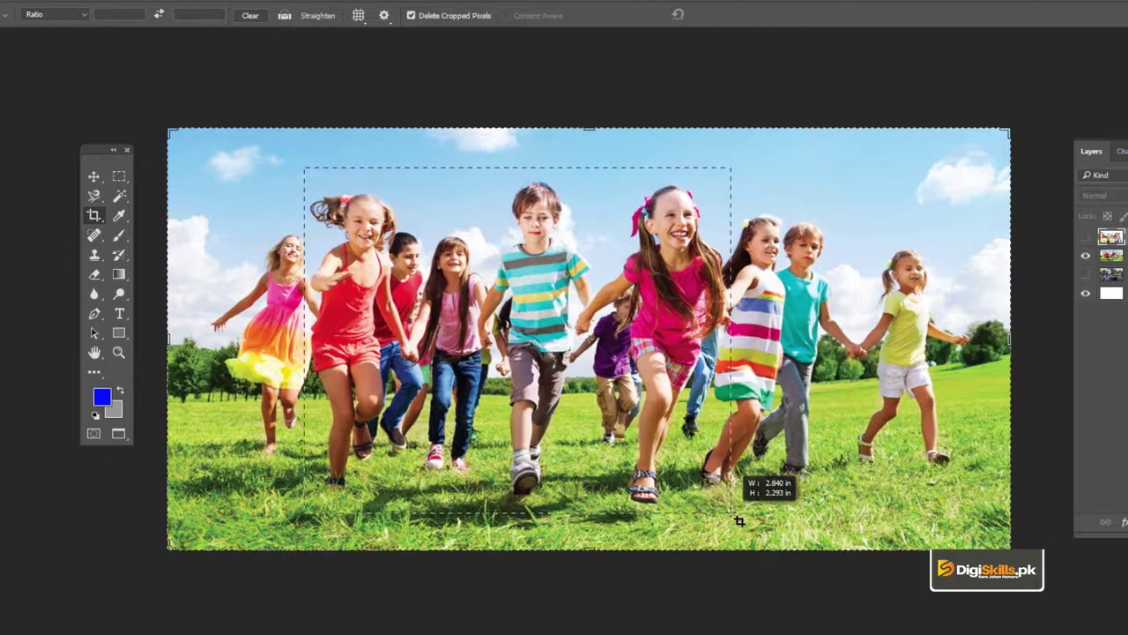
left_click_drag(739, 521, 739, 521)
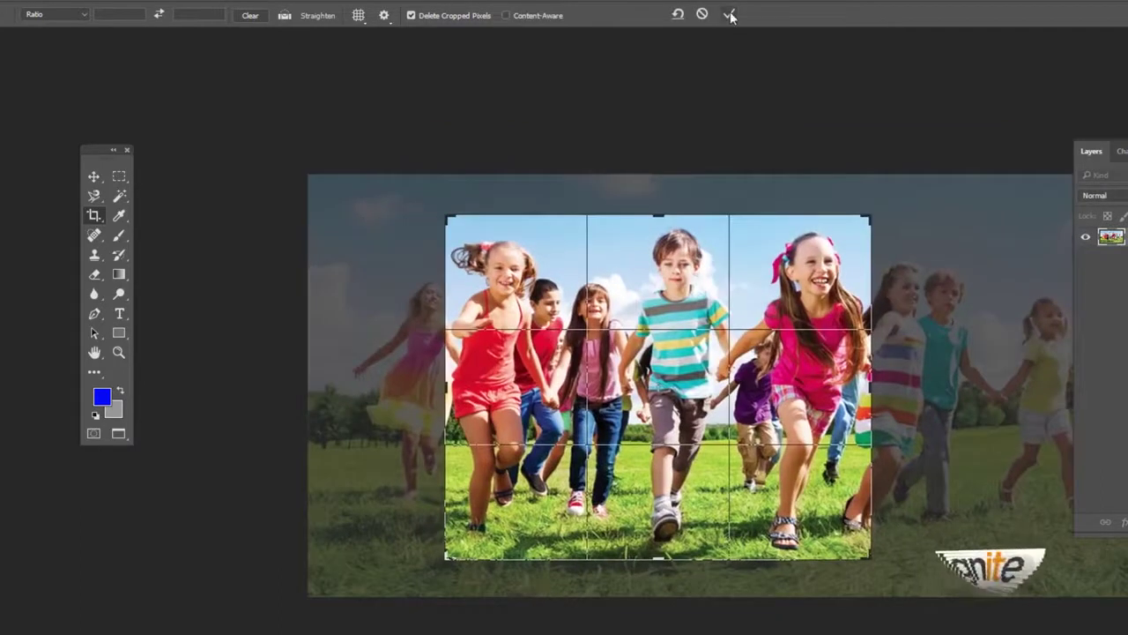
left_click(728, 14)
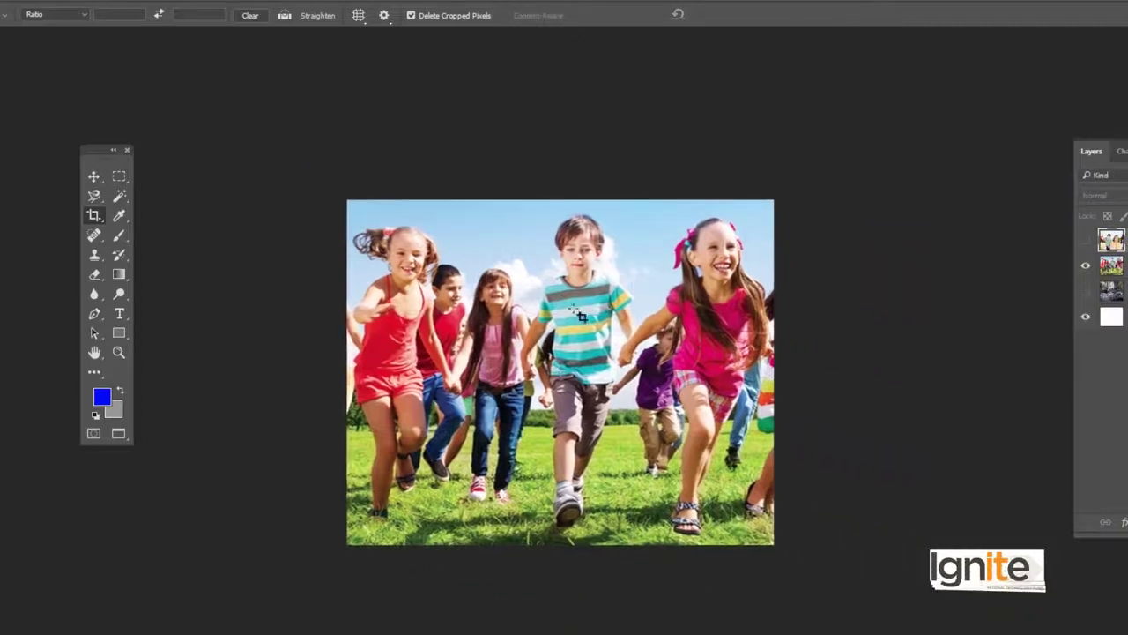
key("z")
left_click(581, 337)
key("v")
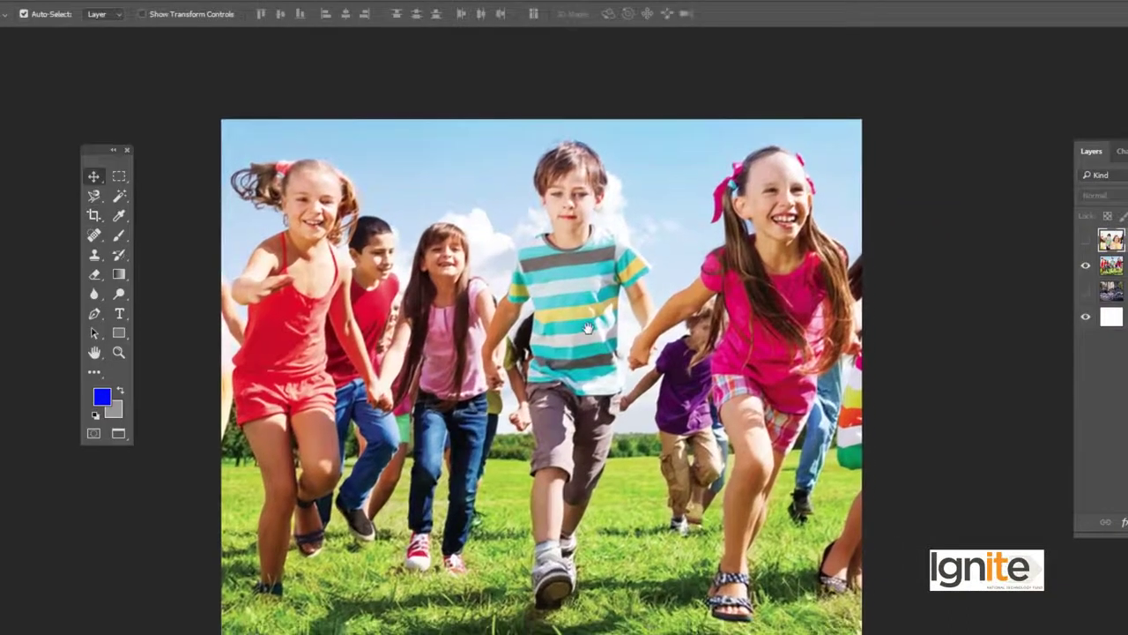
key("z")
left_click(562, 375, "alt")
key("v")
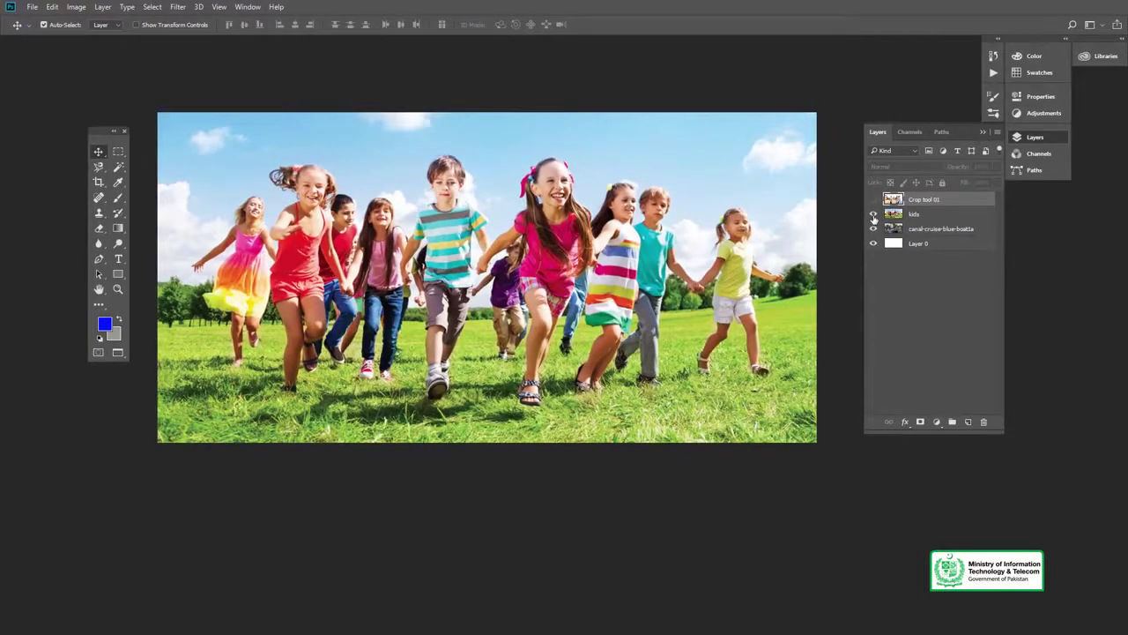
Step: Reveal the canal boat photo, crop it around the blue boat, then undo the crop
left_click(873, 216)
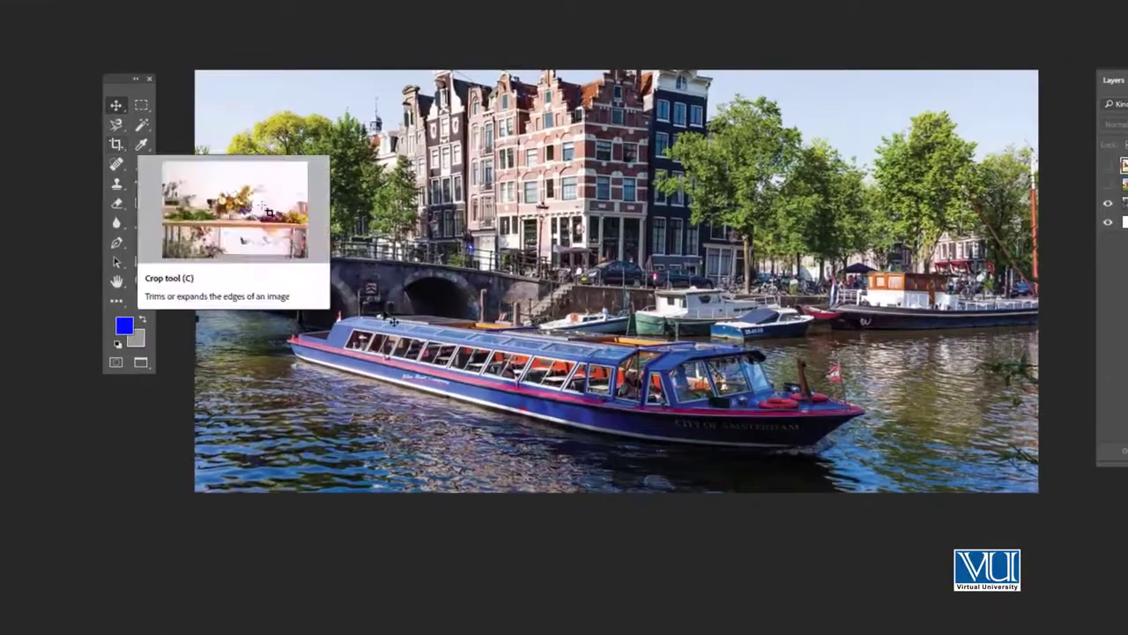
right_click(119, 146)
left_click(165, 146)
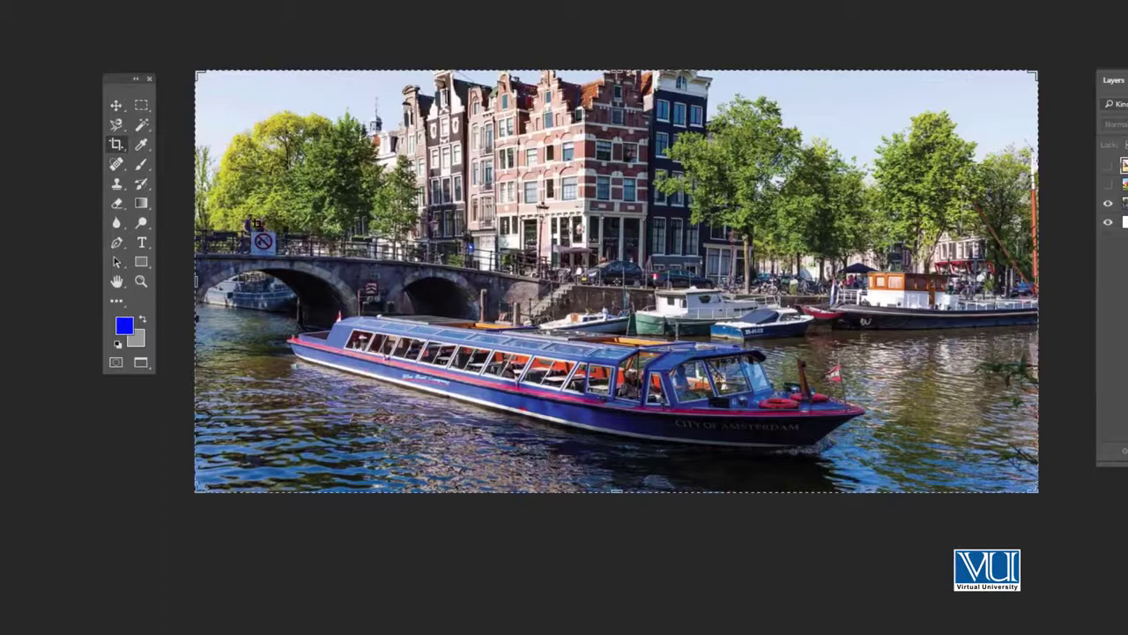
left_click_drag(244, 206, 875, 476)
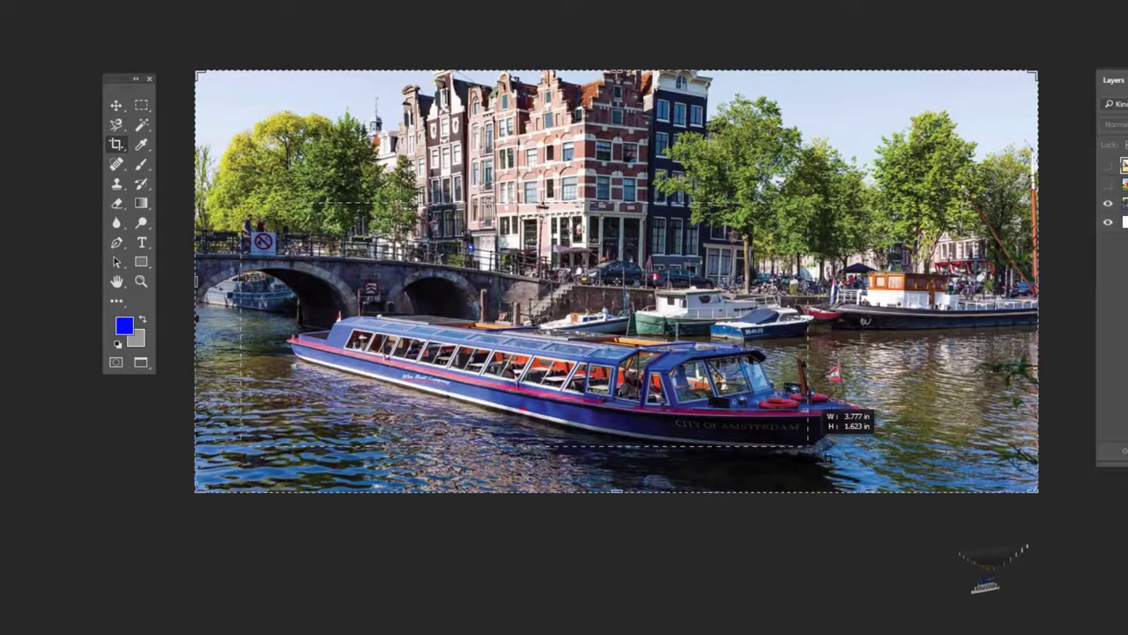
left_click_drag(875, 476, 902, 478)
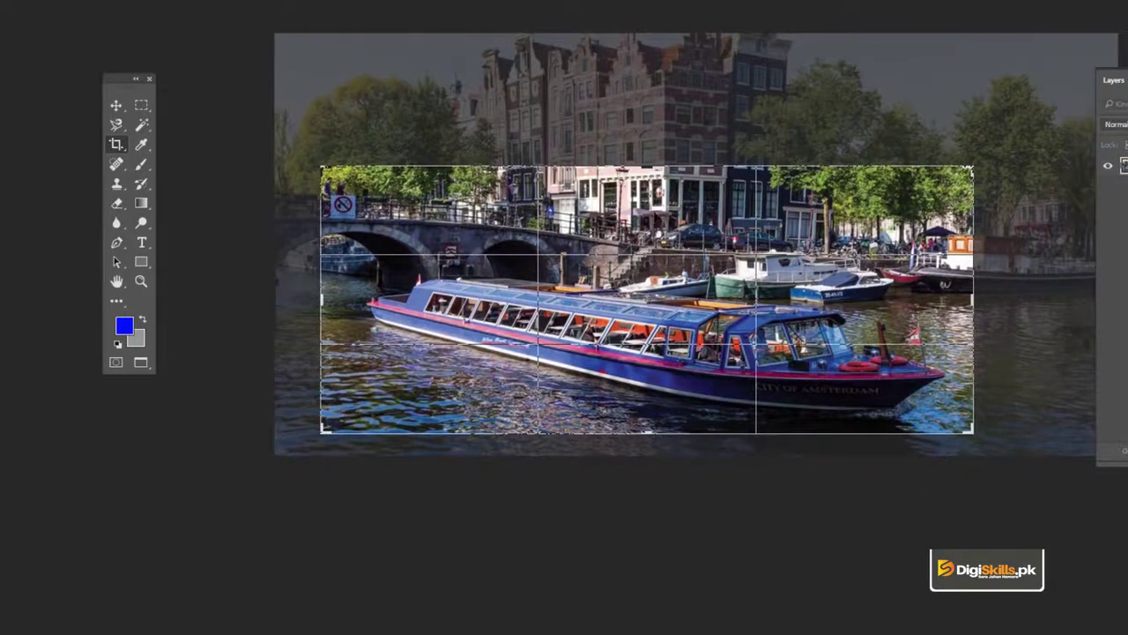
key("Return")
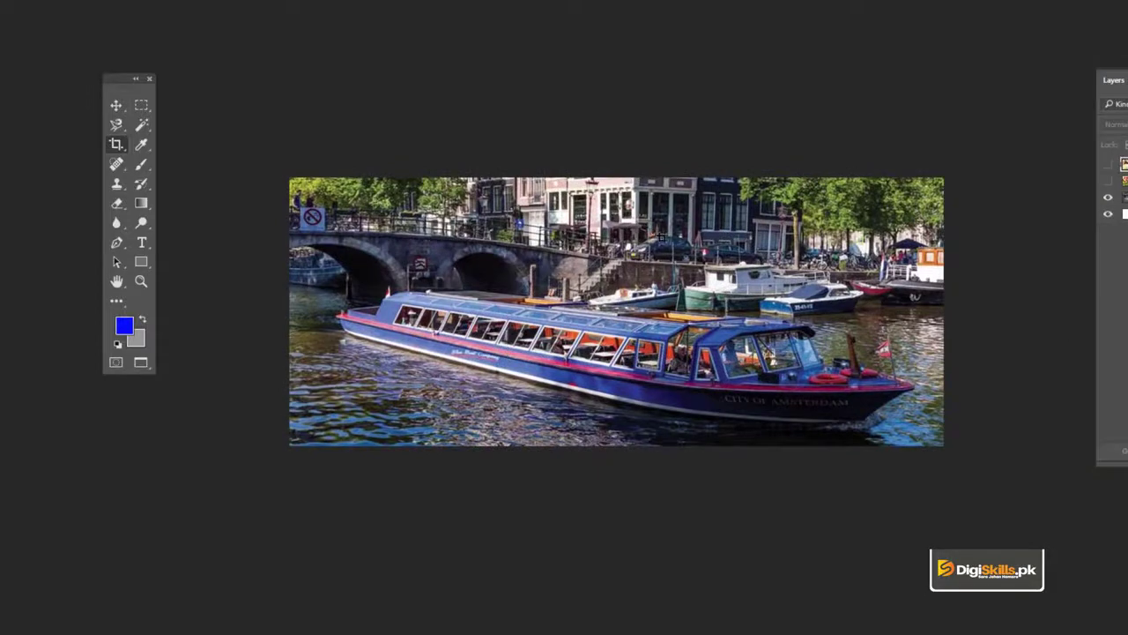
key("ctrl+z")
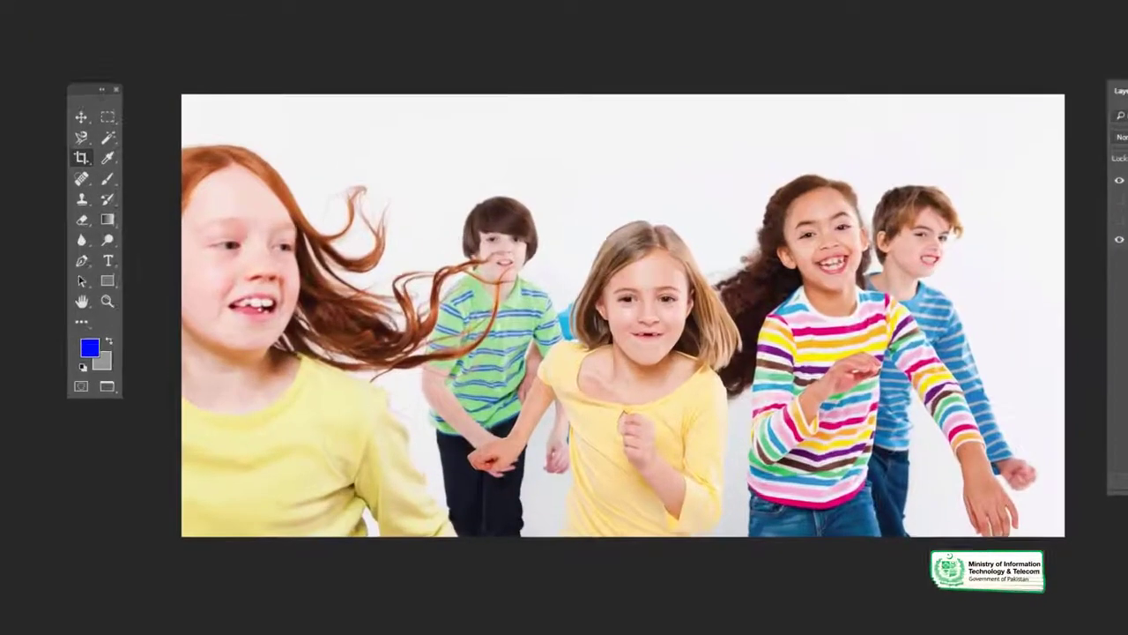
Step: Draw a perspective crop box around the central children
right_click(82, 162)
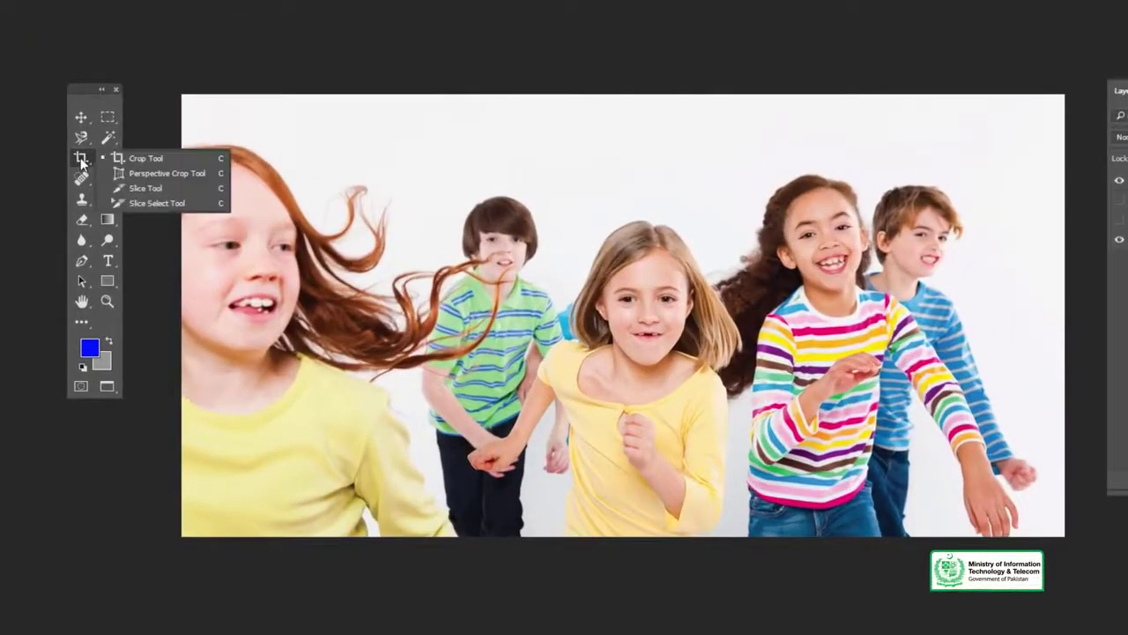
left_click(138, 173)
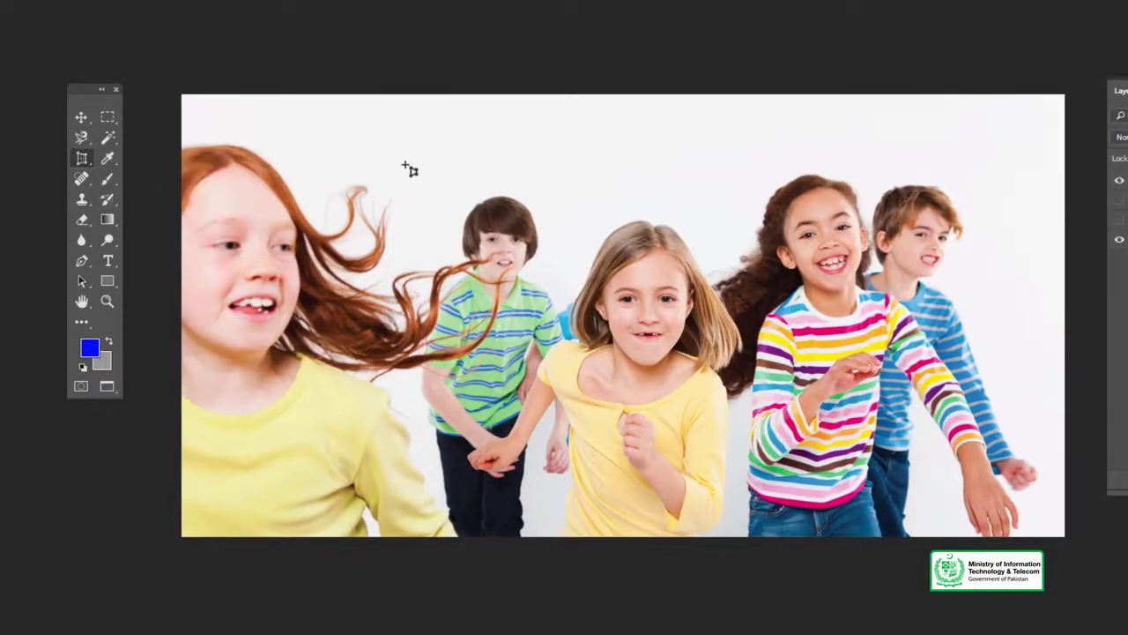
mouse_move(367, 146)
left_mouse_down()
mouse_move(827, 438)
mouse_move(878, 498)
left_mouse_up()
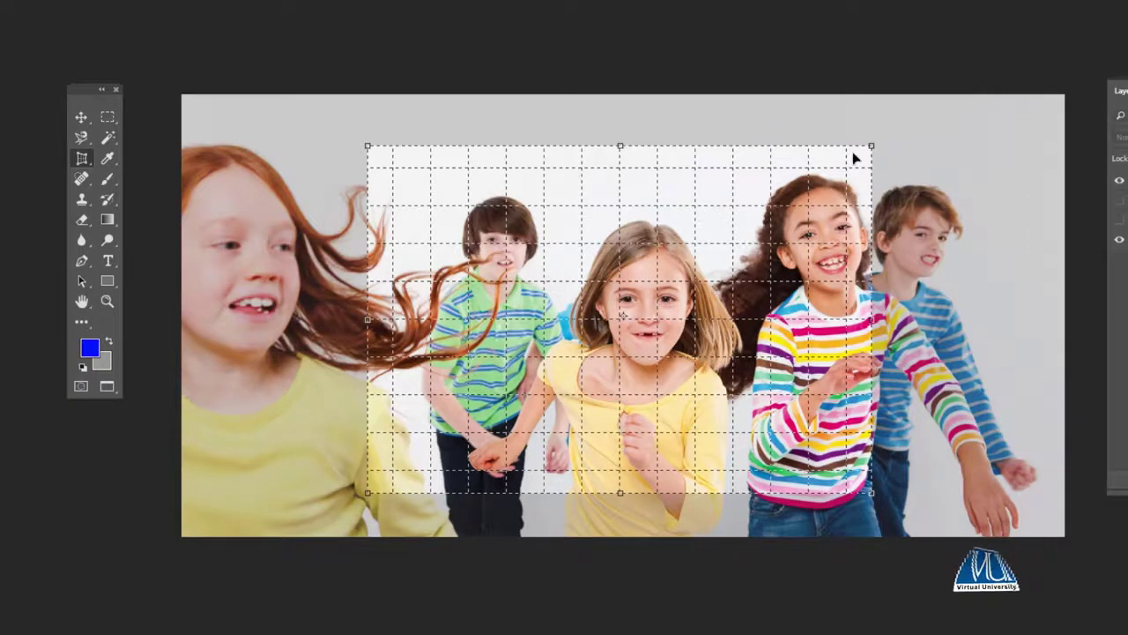
Step: Angle all four perspective-crop corners outward, extending the top-left over the red hair
left_click_drag(875, 149, 961, 159)
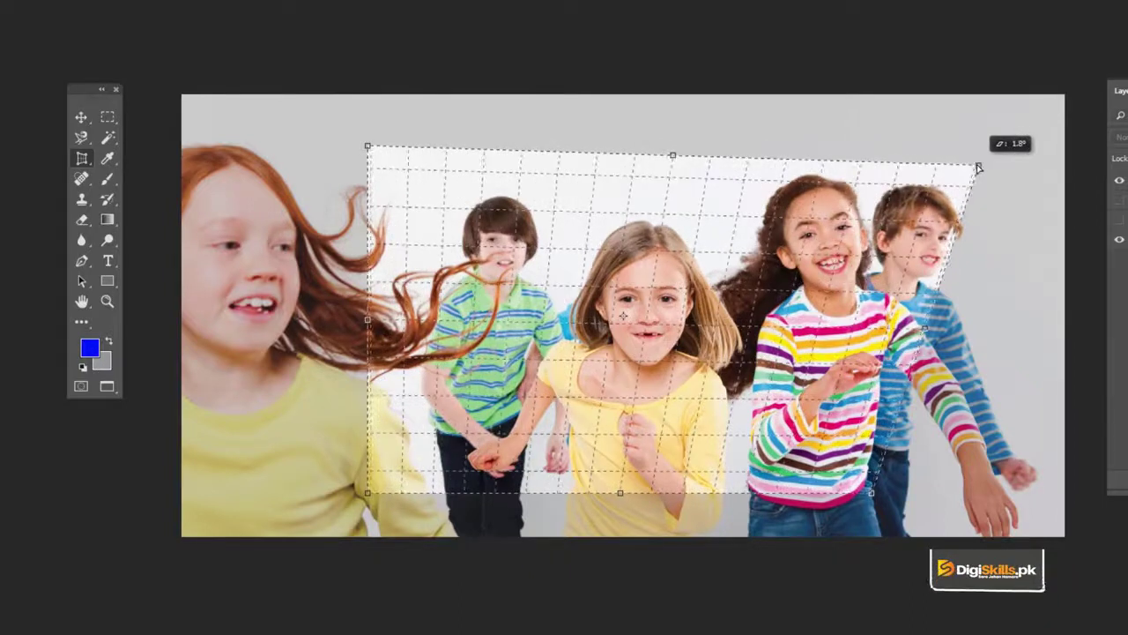
left_click_drag(368, 147, 314, 170)
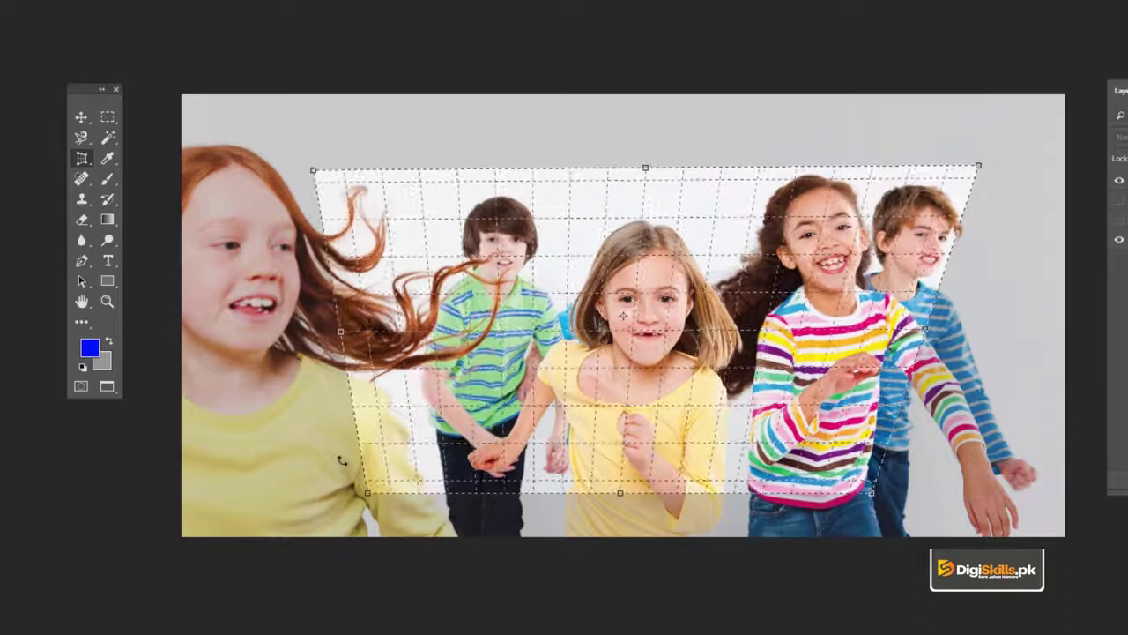
left_click_drag(361, 501, 350, 504)
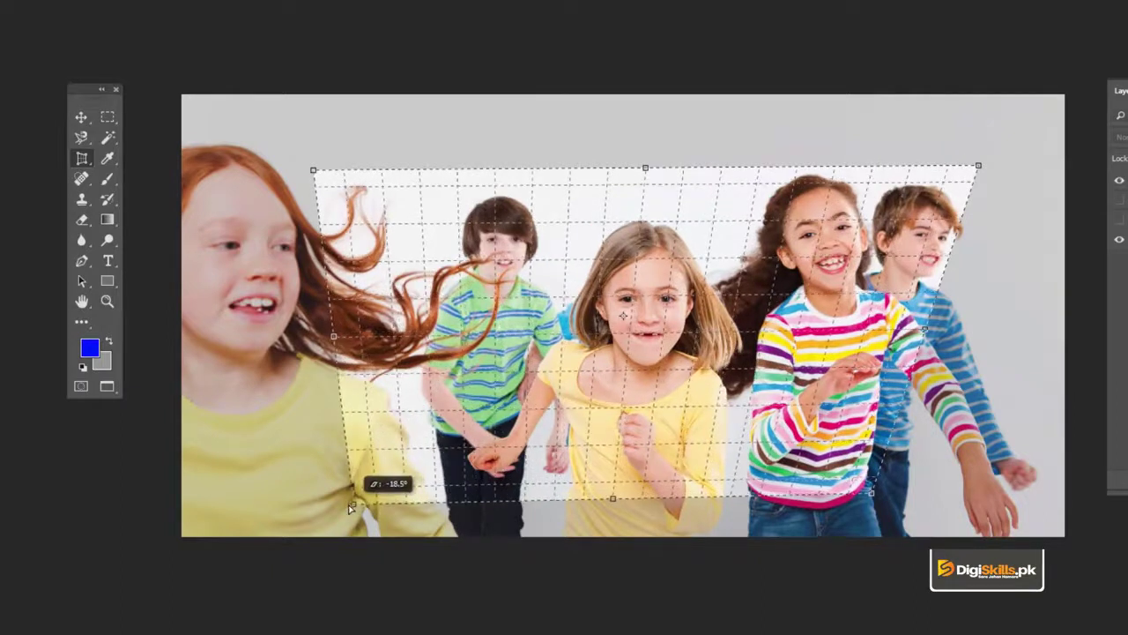
left_click_drag(873, 498, 913, 500)
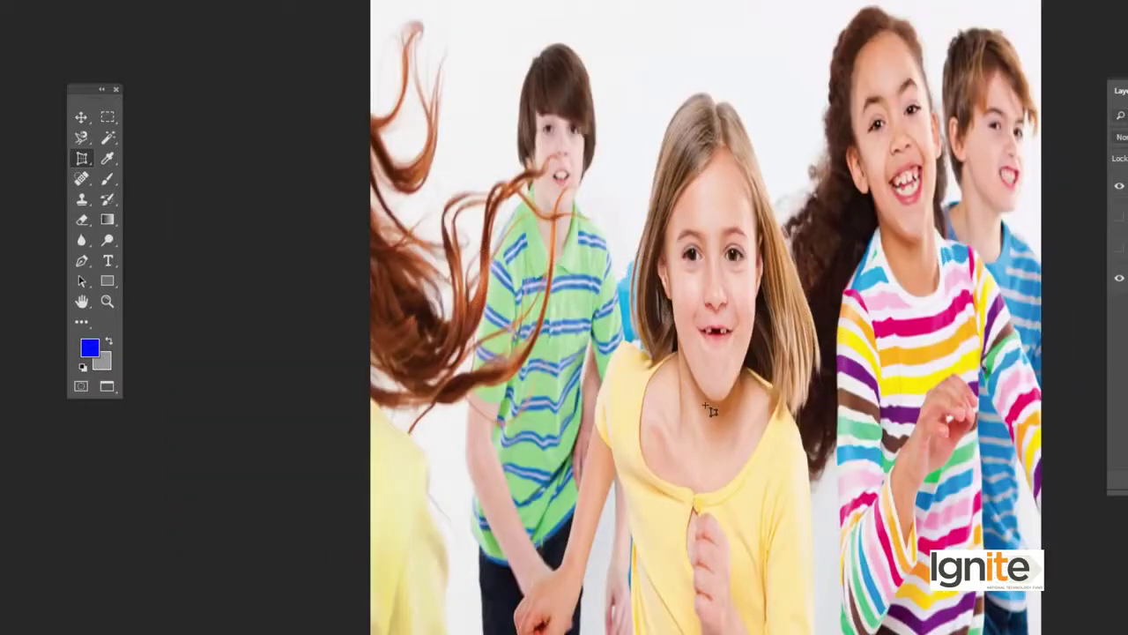
left_click(696, 404, "alt")
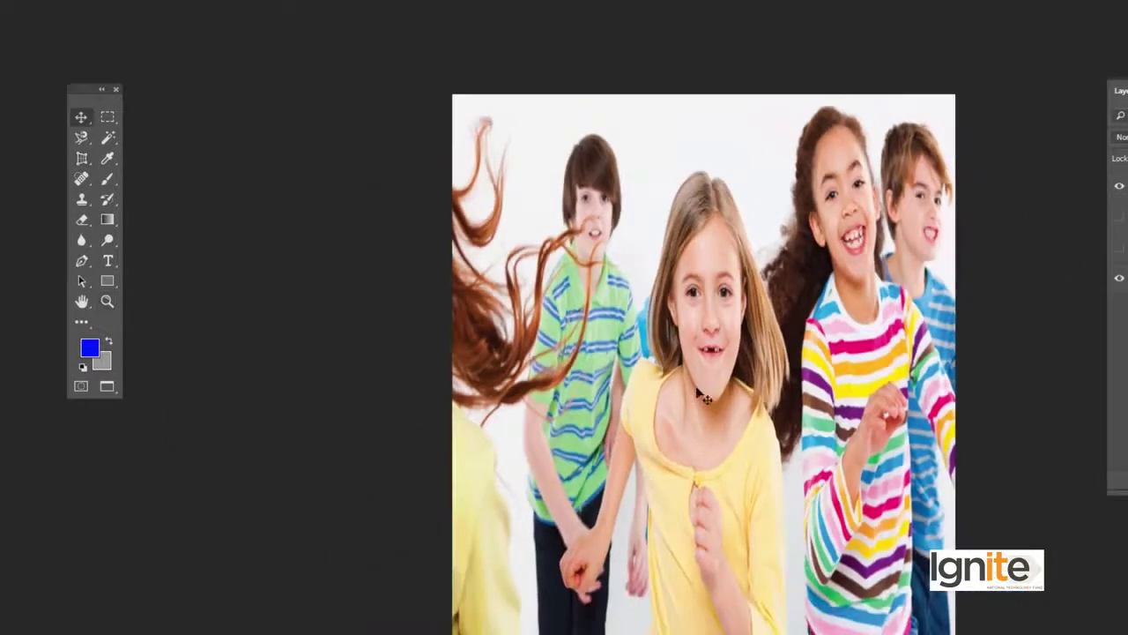
key("v")
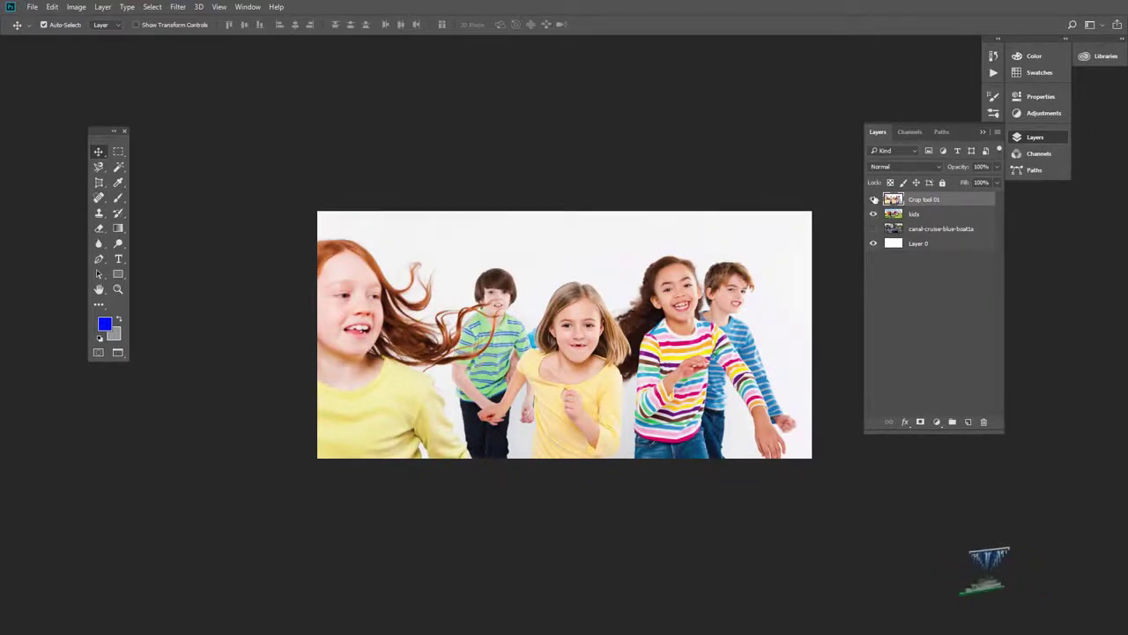
Step: Hide the Crop tool 01 layer to reveal the children-in-a-field photo
left_click(873, 199)
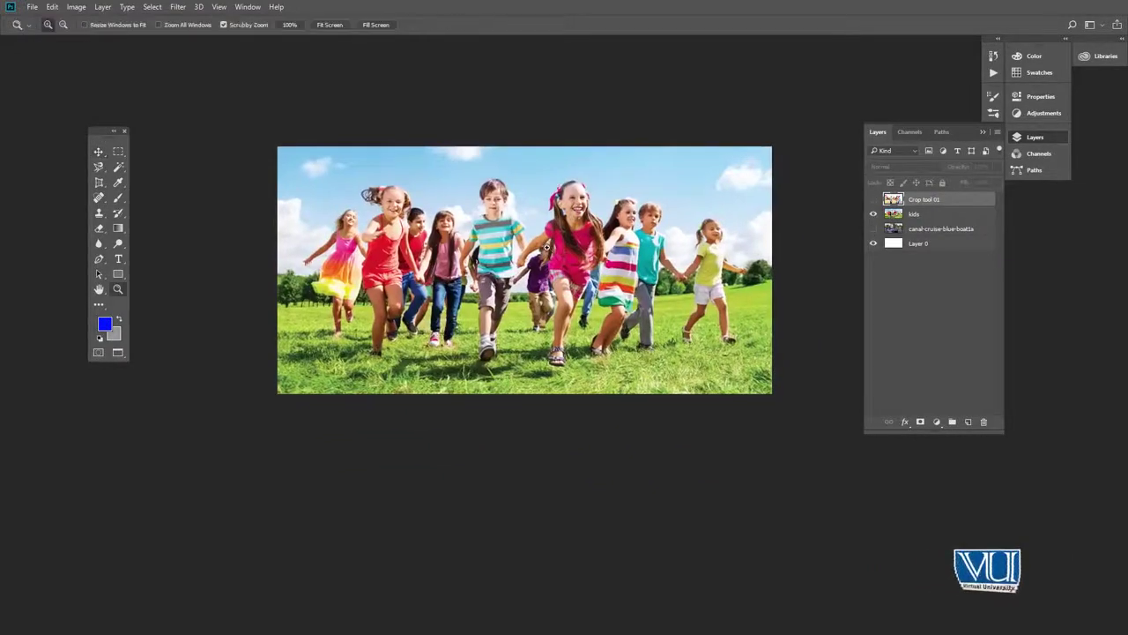
key("v")
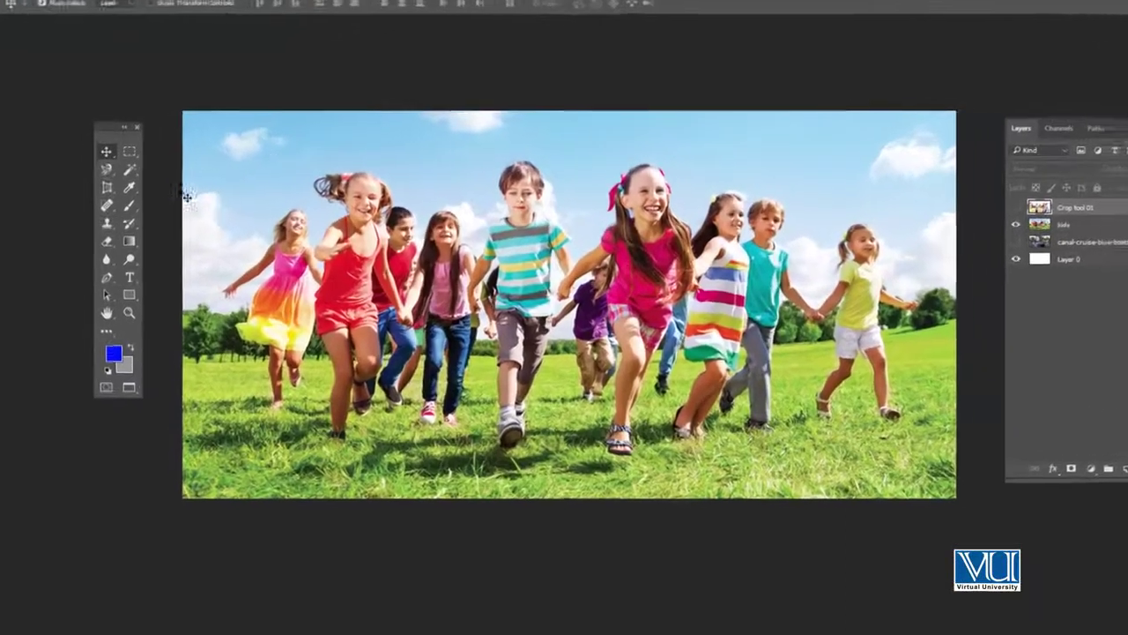
right_click(108, 187)
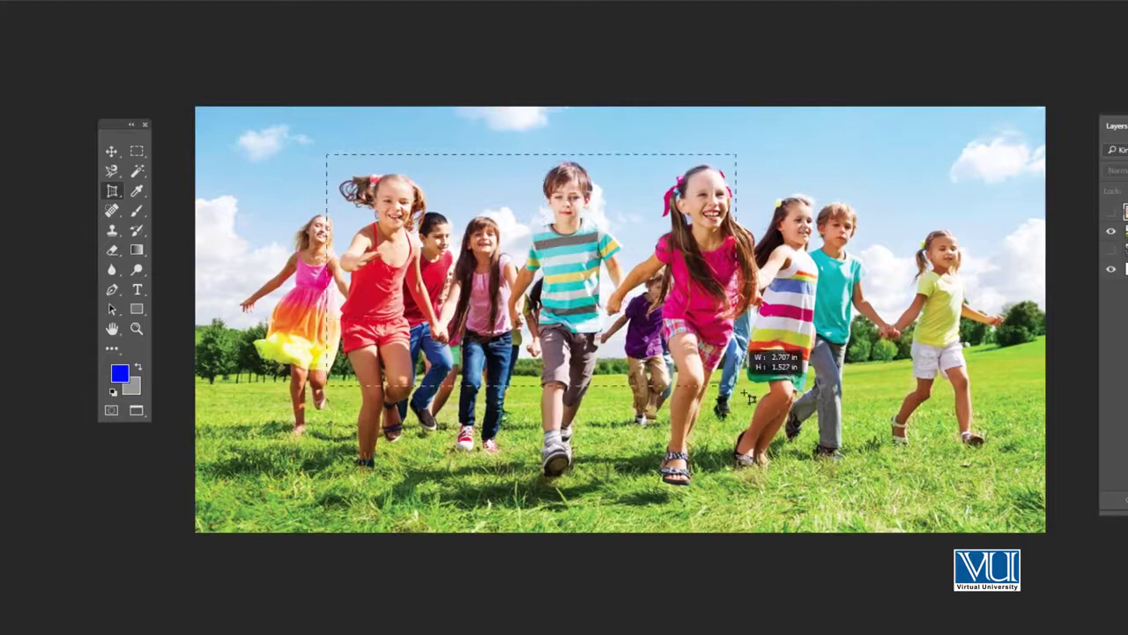
Step: Perspective-crop the field photo around the central kids, widened toward the striped-dress girl
left_click_drag(763, 456, 763, 456)
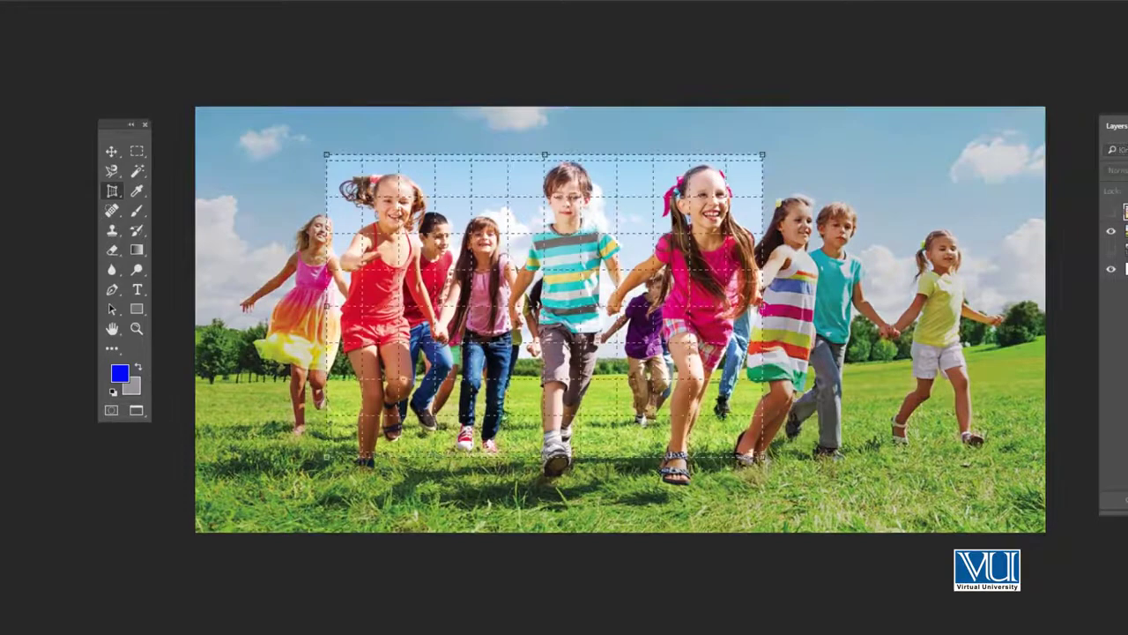
left_click_drag(657, 203, 707, 204)
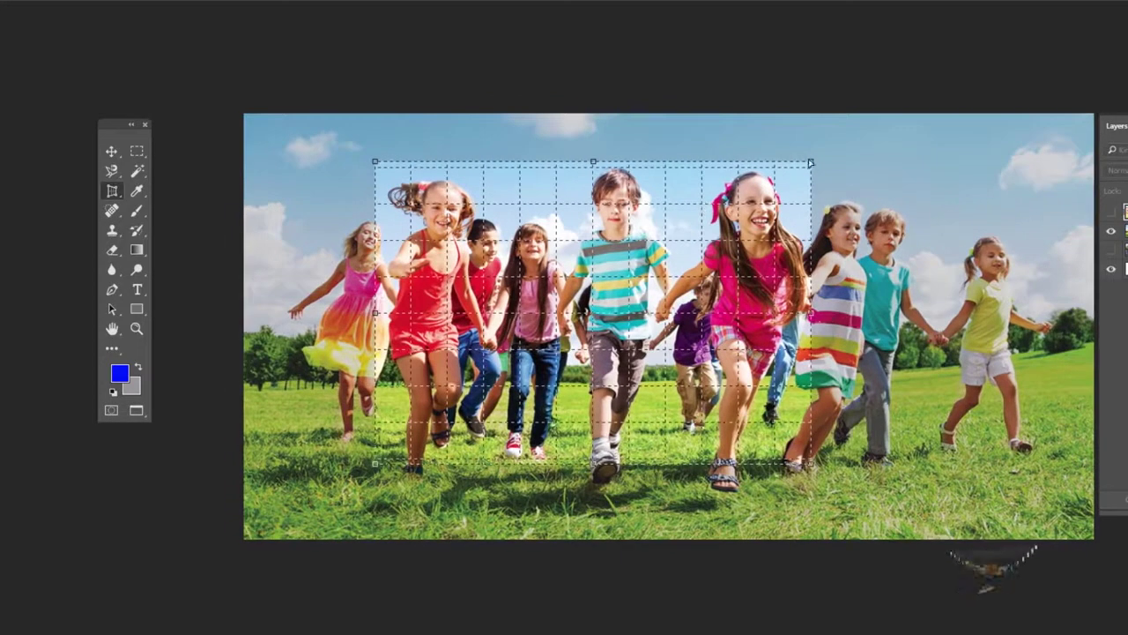
left_click_drag(810, 163, 834, 163)
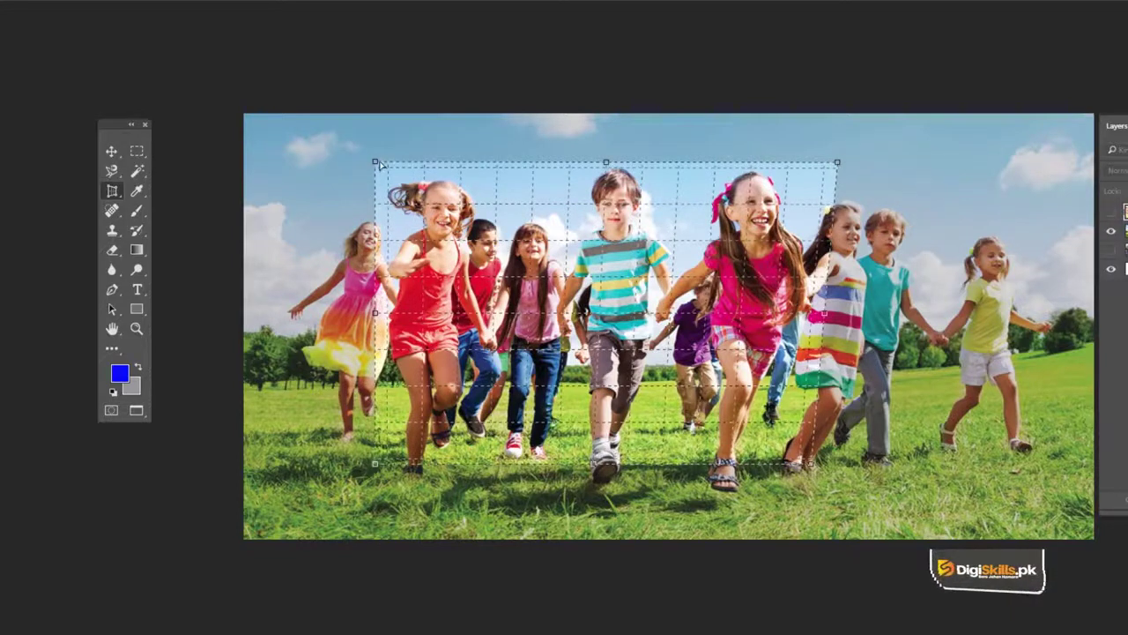
left_click_drag(371, 164, 347, 172)
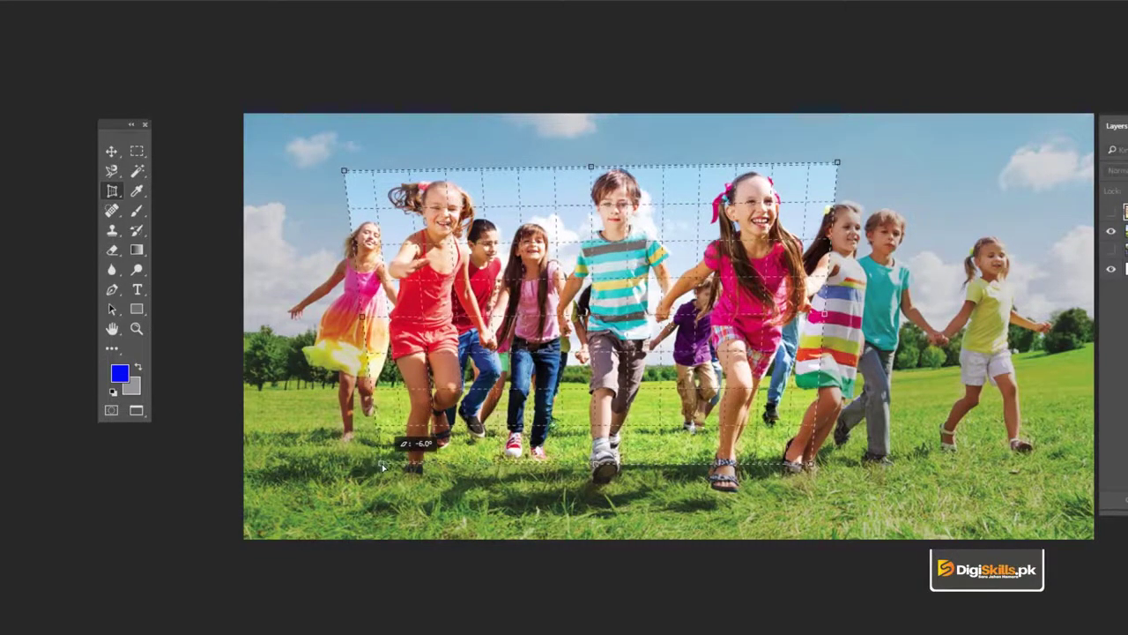
left_click_drag(787, 465, 808, 483)
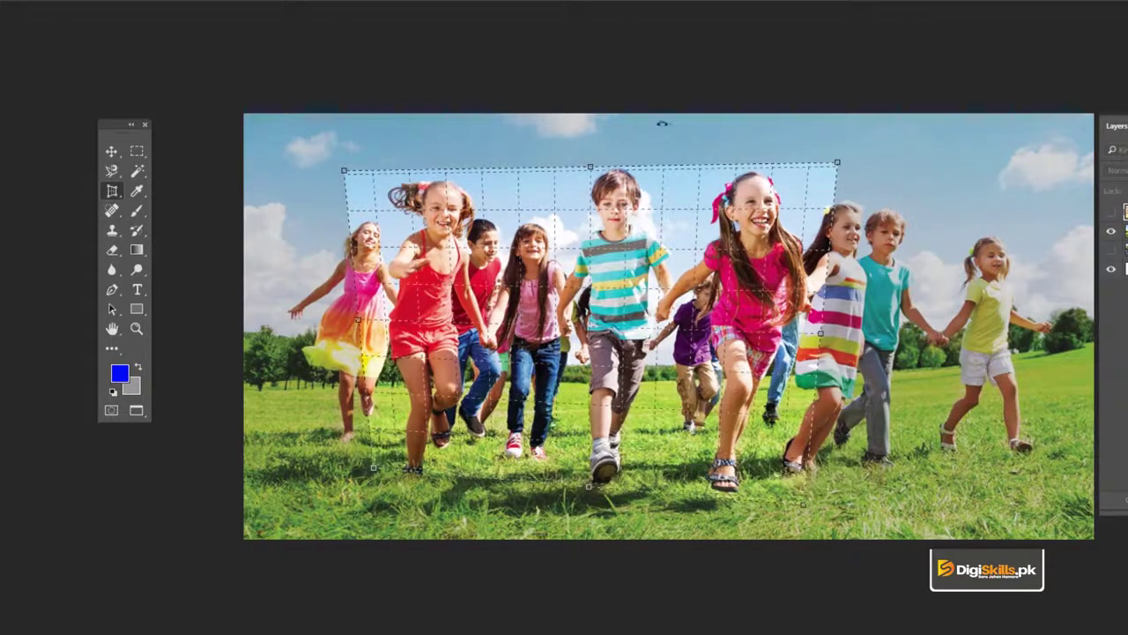
key("Return")
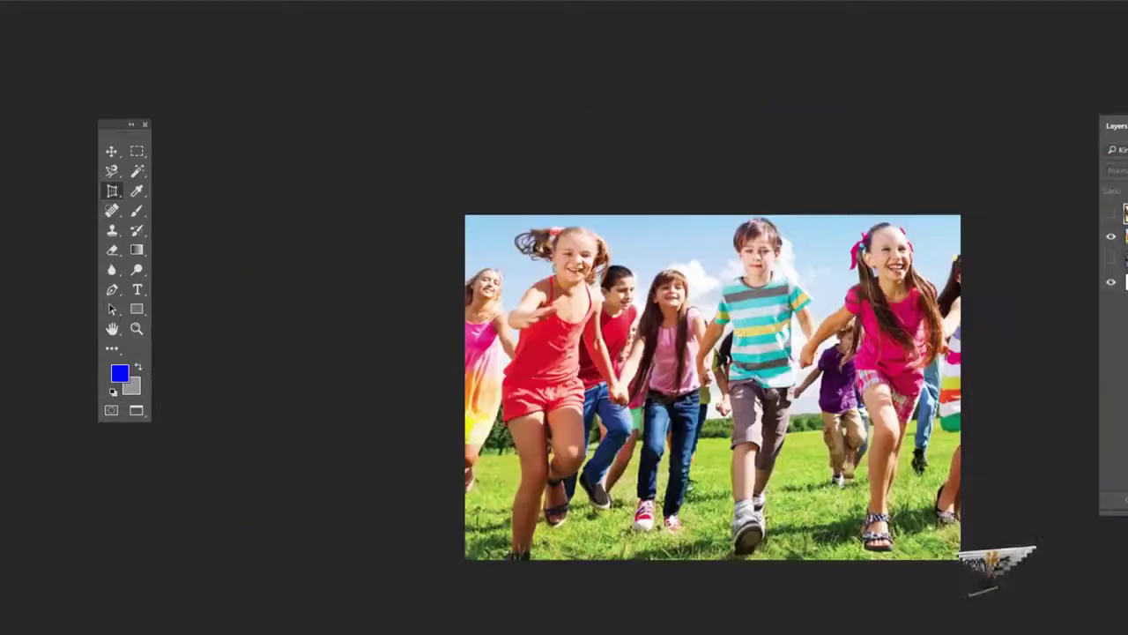
left_click_drag(746, 352, 649, 296)
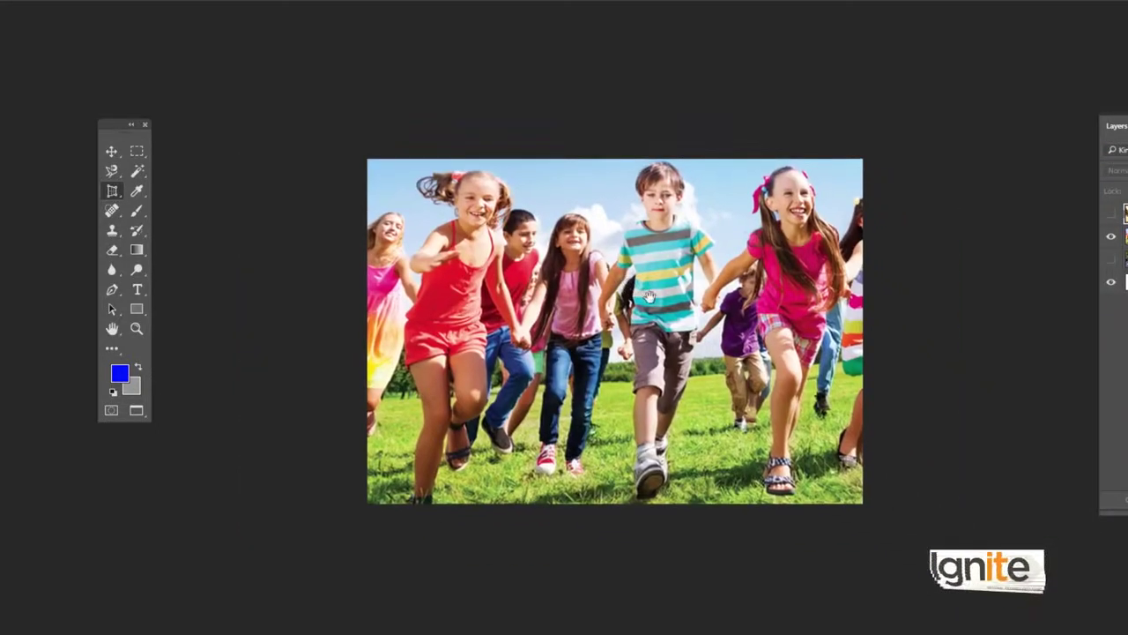